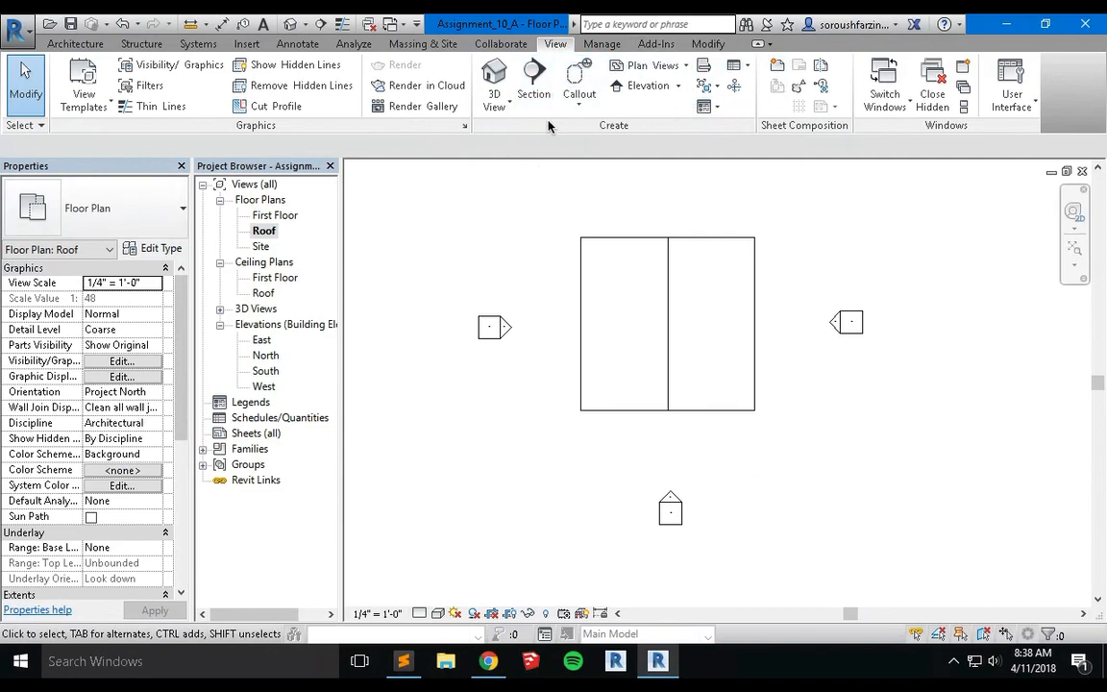
- Create a perspective camera view on the Roof plan, with the eye outside the building's lower-right corner and the target near its upper-left corner
click(500, 107)
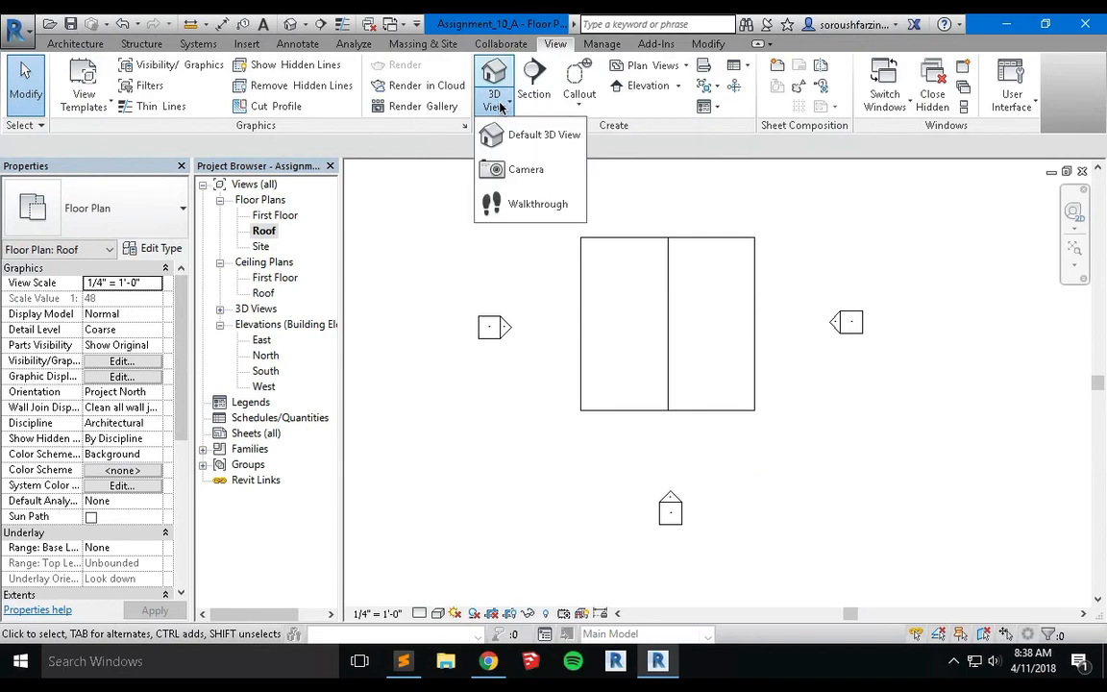
click(516, 175)
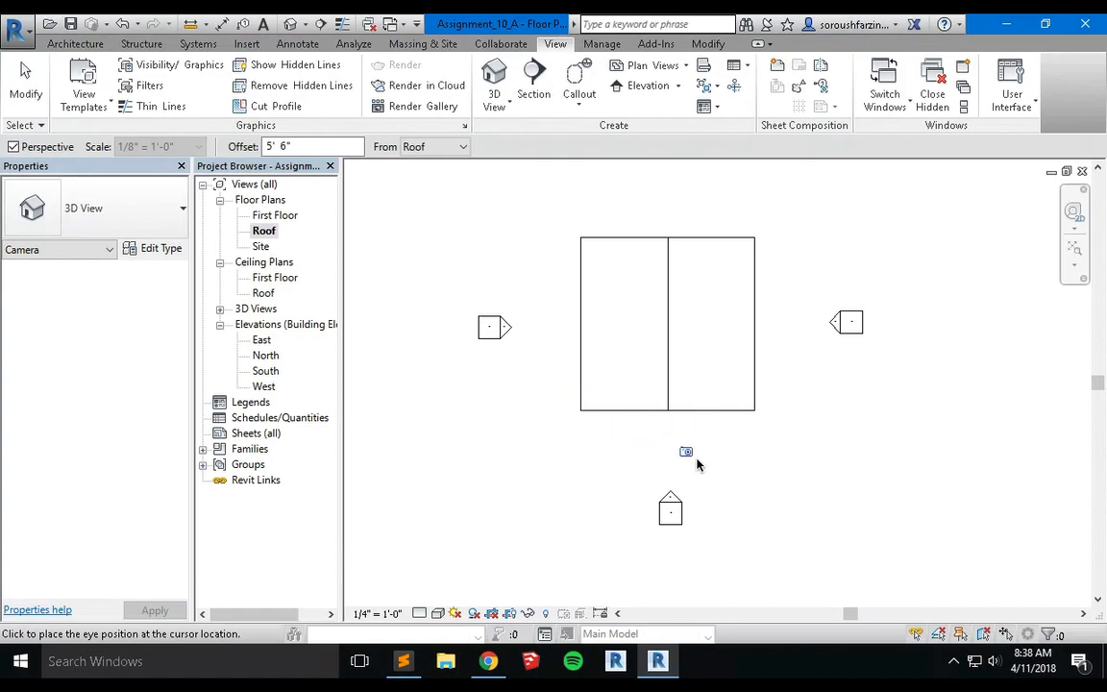
click(869, 554)
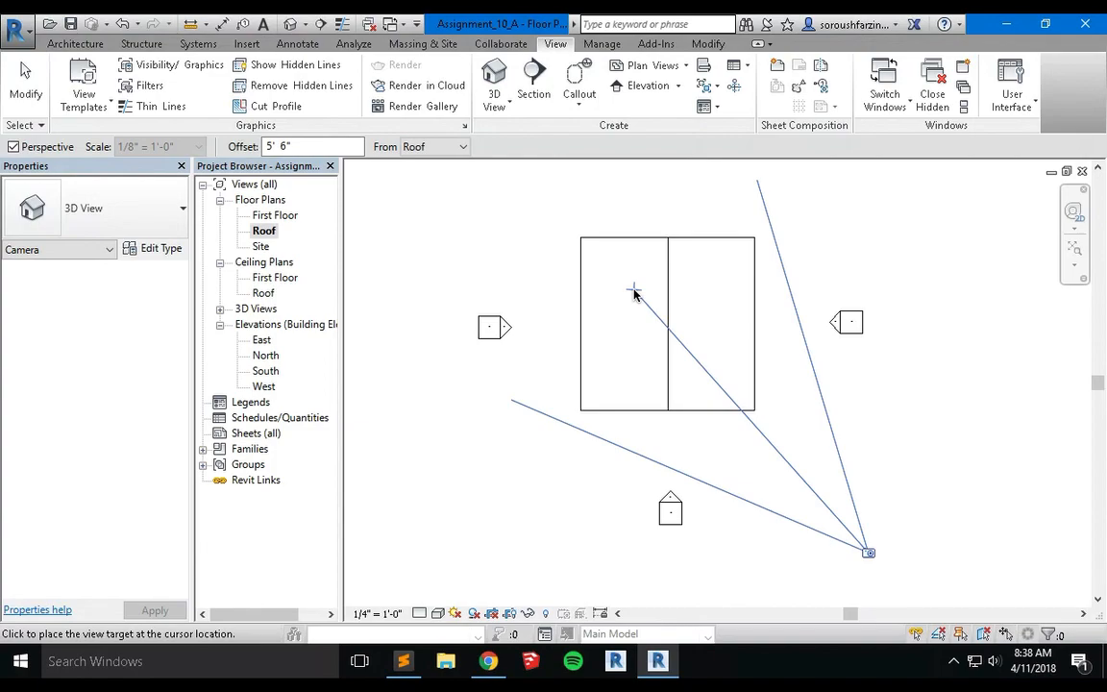
click(599, 254)
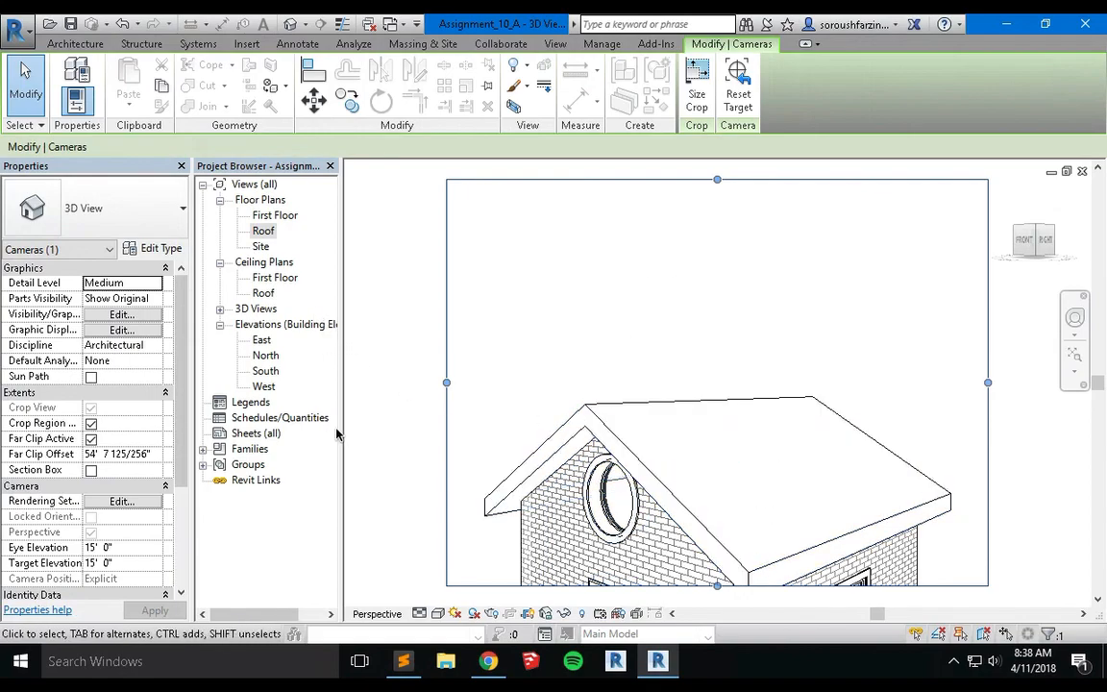
- Rename the new camera view 3D View 1 as Exterior 1
click(220, 309)
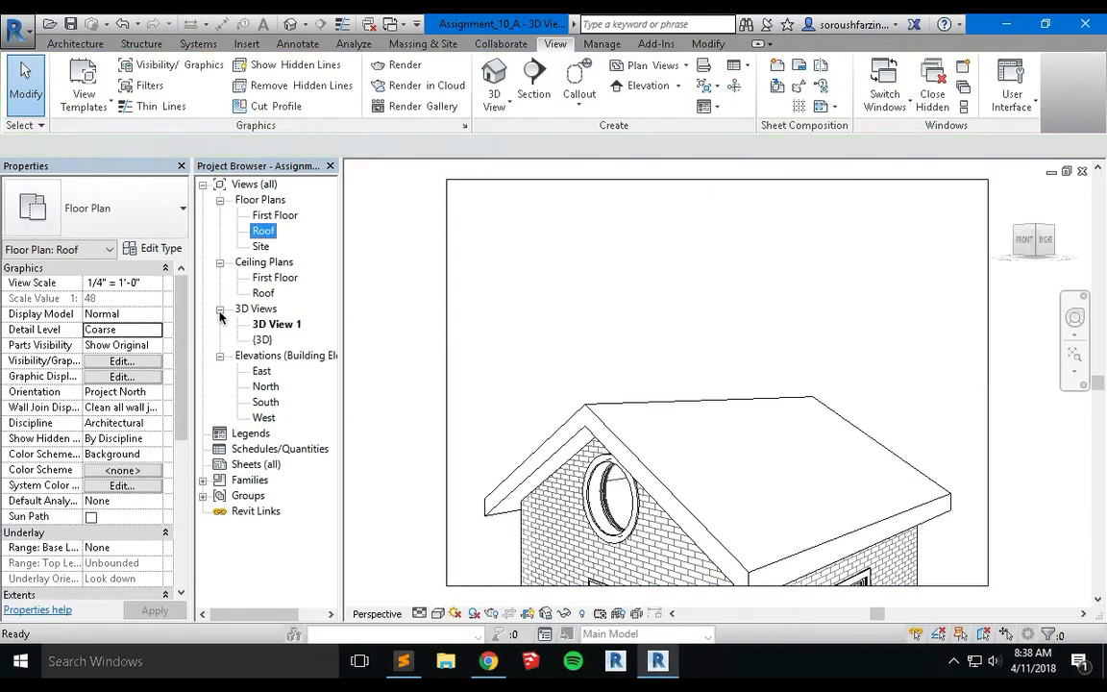
right_click(289, 331)
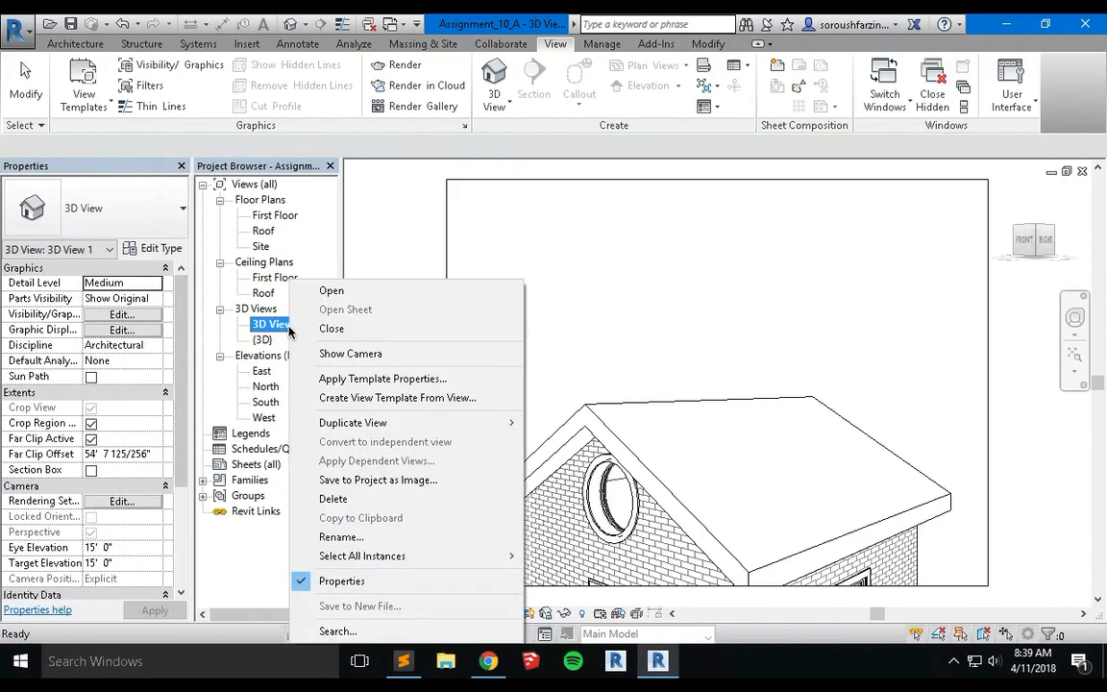
click(387, 537)
text(E)
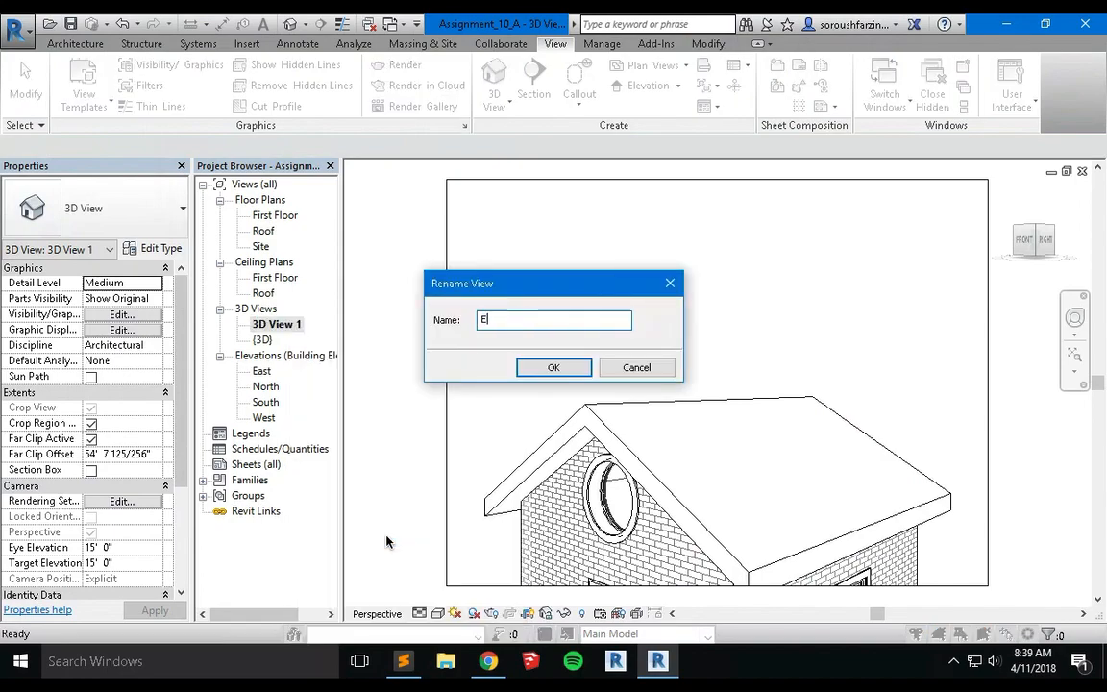
text(xterior 1)
key(Return)
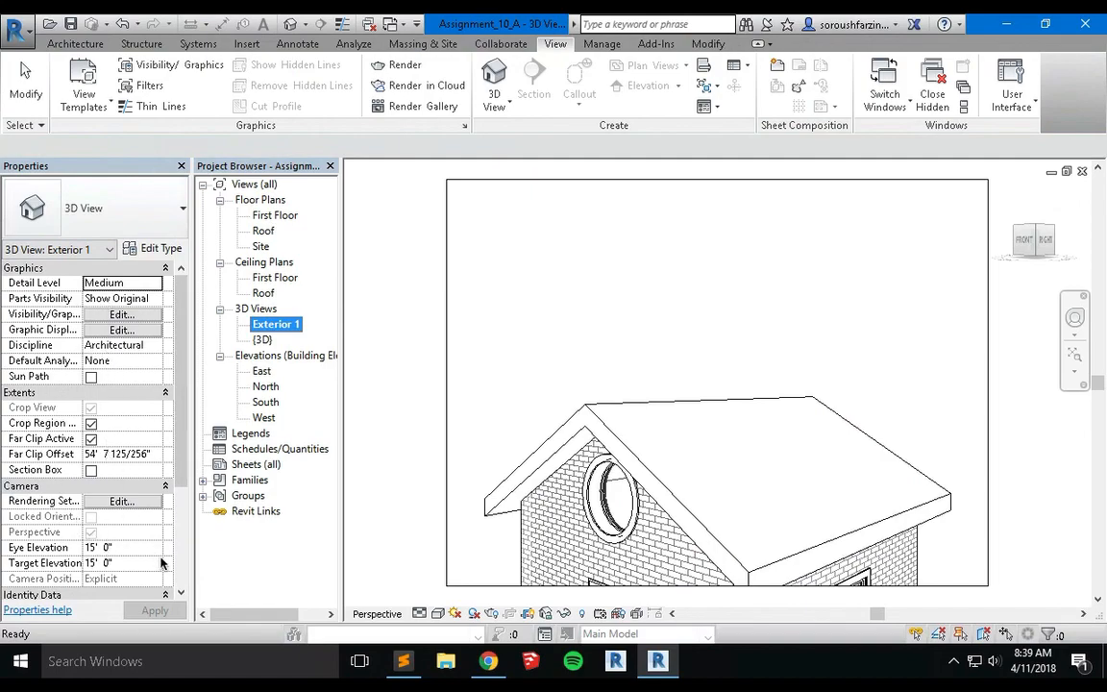
- Set the camera's eye elevation to 5' 0" for the Exterior 1 view
drag(178, 328, 188, 391)
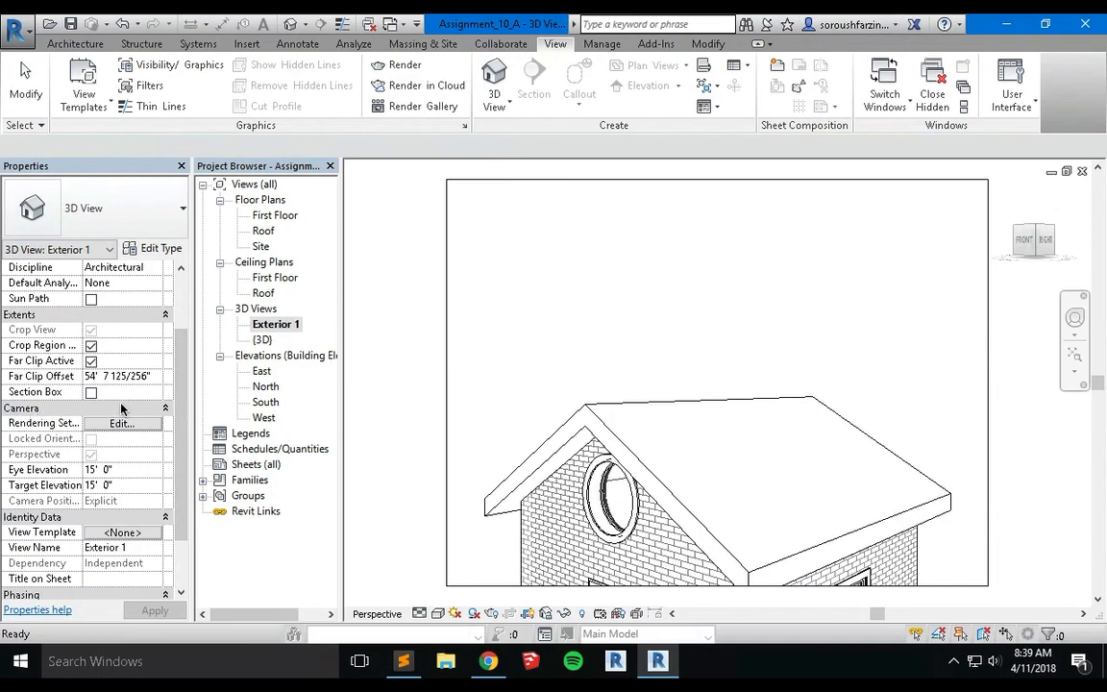
click(95, 471)
key(BackSpace)
key(BackSpace)
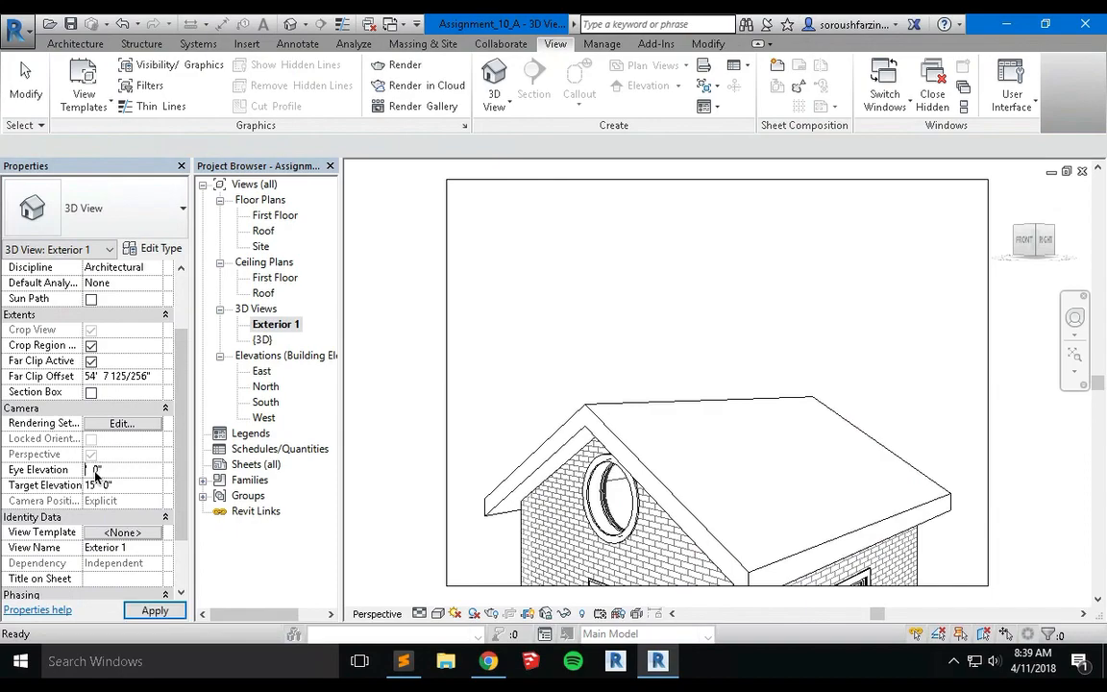
text(5)
click(153, 619)
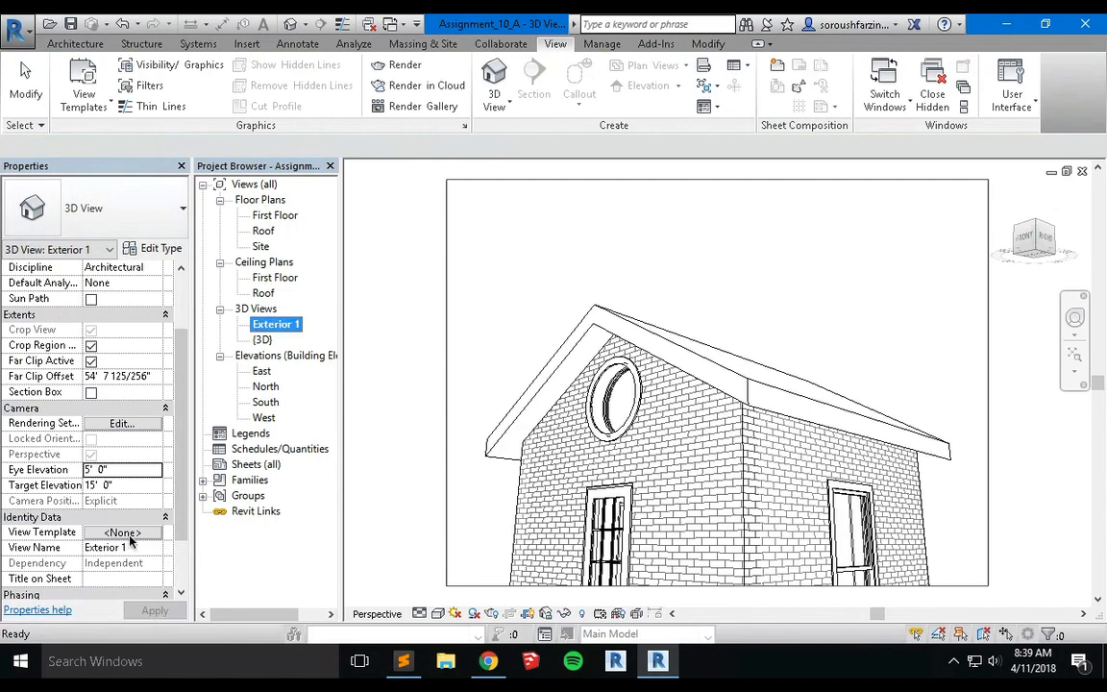
- Set the camera's target elevation to 10' 0" for the Exterior 1 view
click(96, 489)
key(BackSpace)
key(BackSpace)
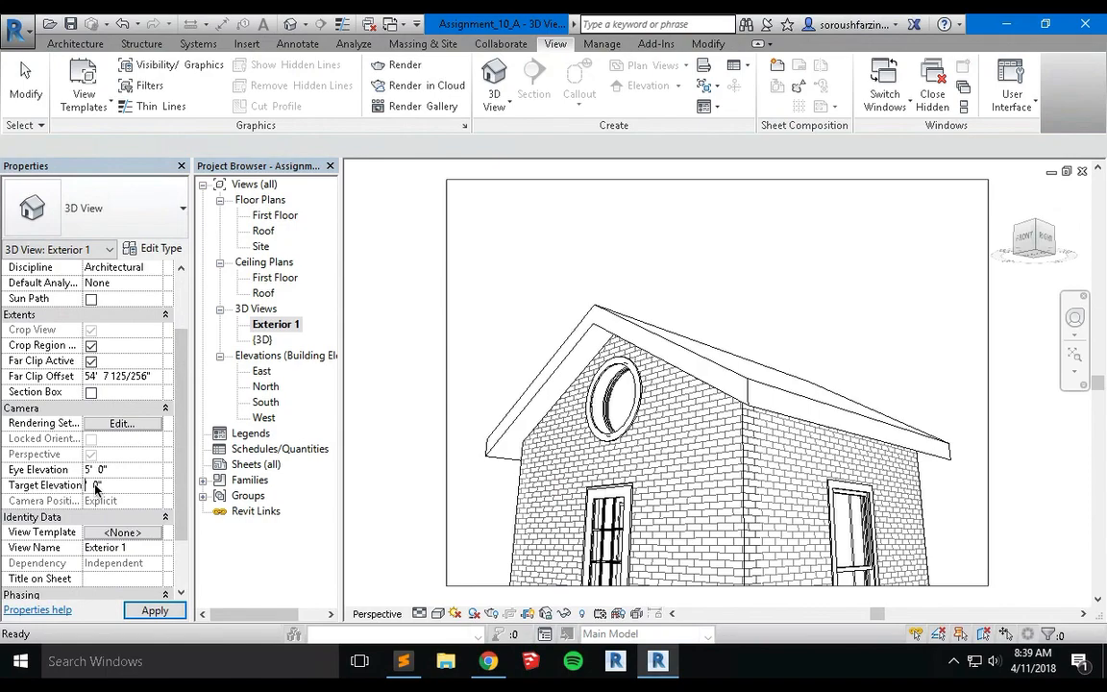
text(10)
click(154, 611)
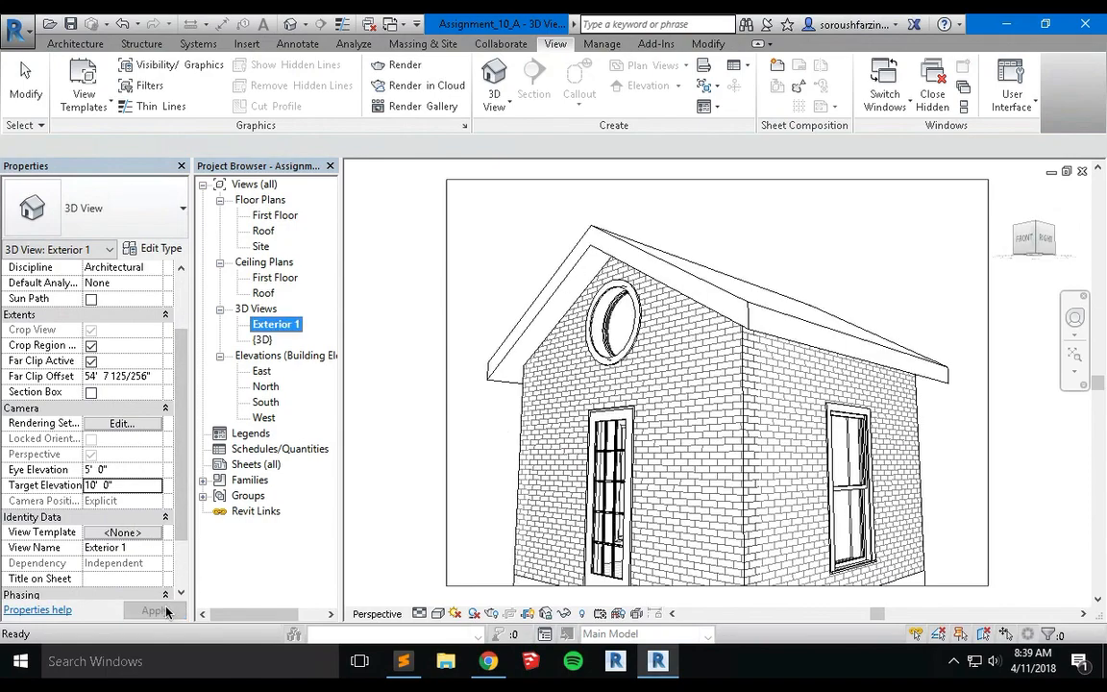
- Hide the Exterior 1 view's crop region and show it again
scroll(680, 447, down, 3)
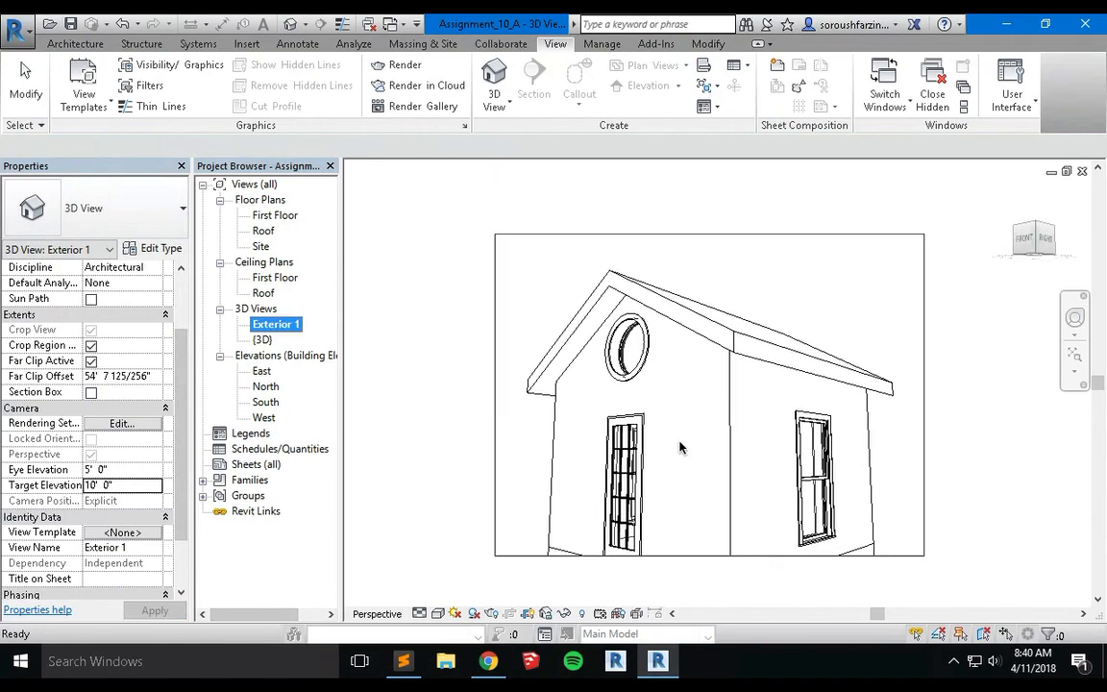
scroll(698, 524, up, 1)
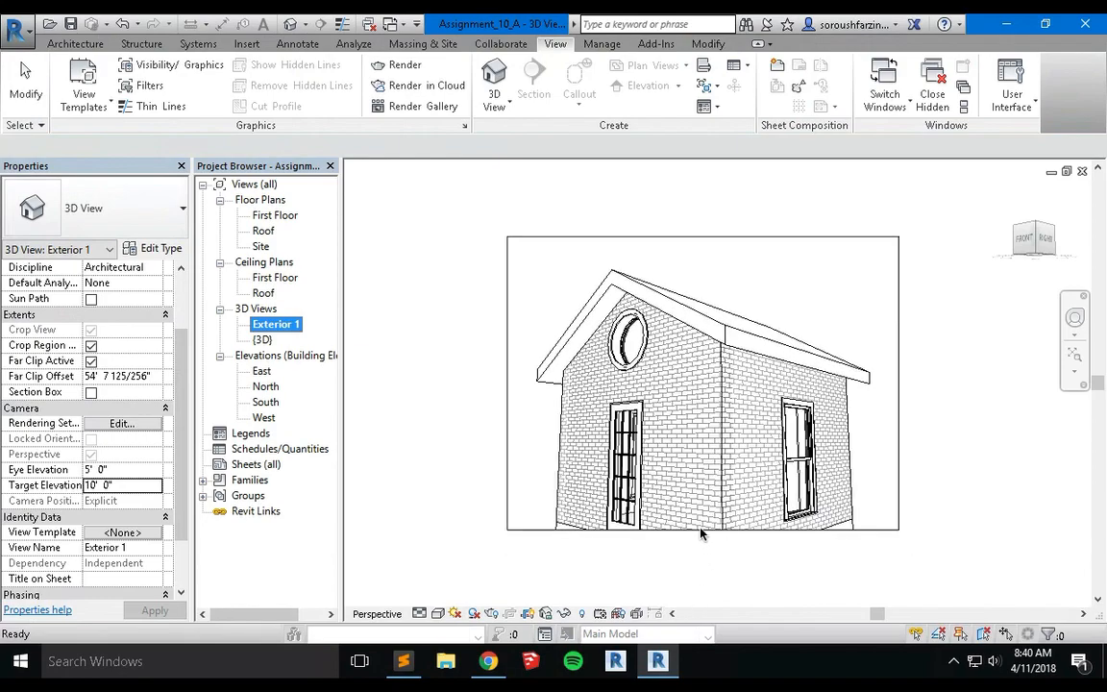
click(706, 534)
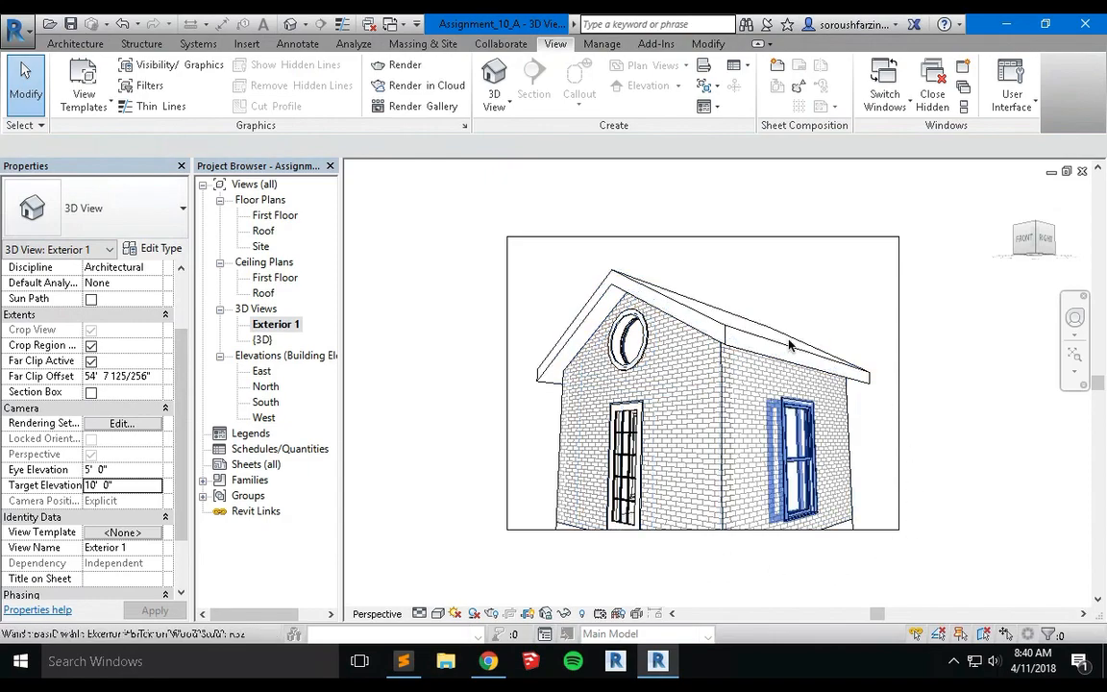
click(901, 350)
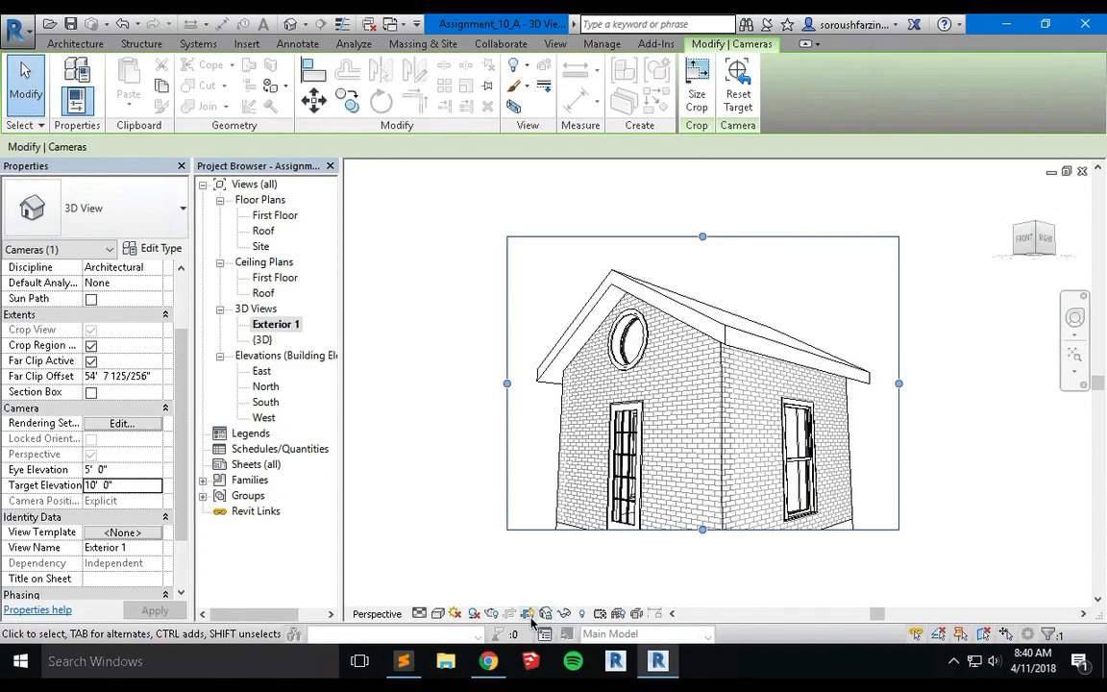
click(527, 613)
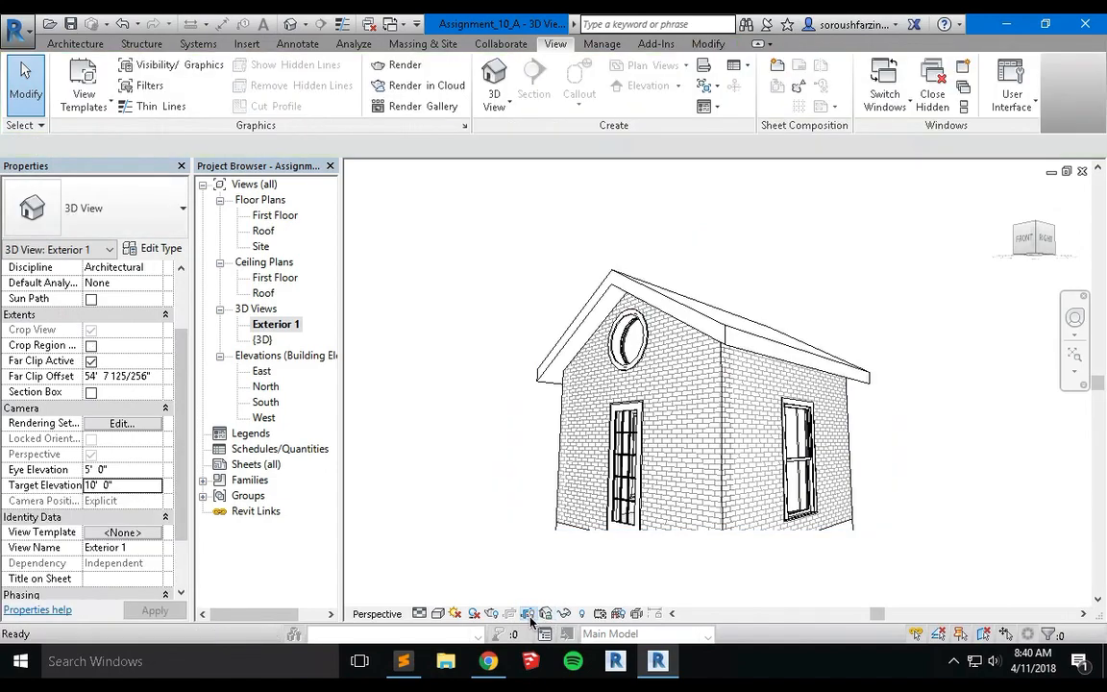
click(527, 614)
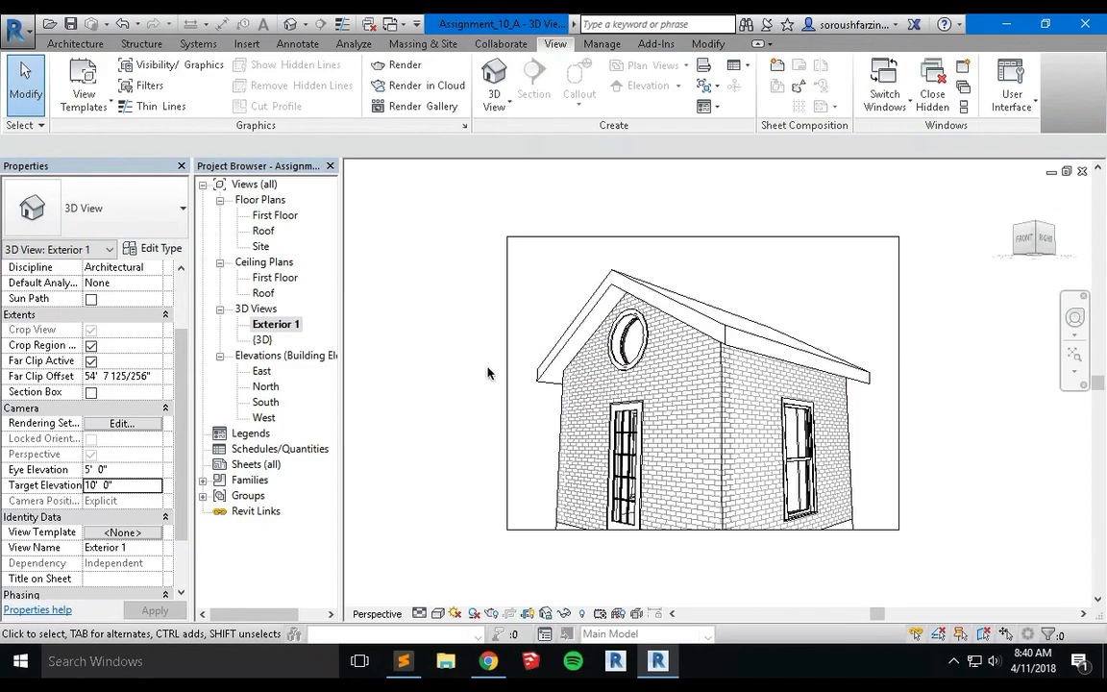
- Extend the crop region's lower edge below the building's base and pull its right edge slightly inward
click(508, 475)
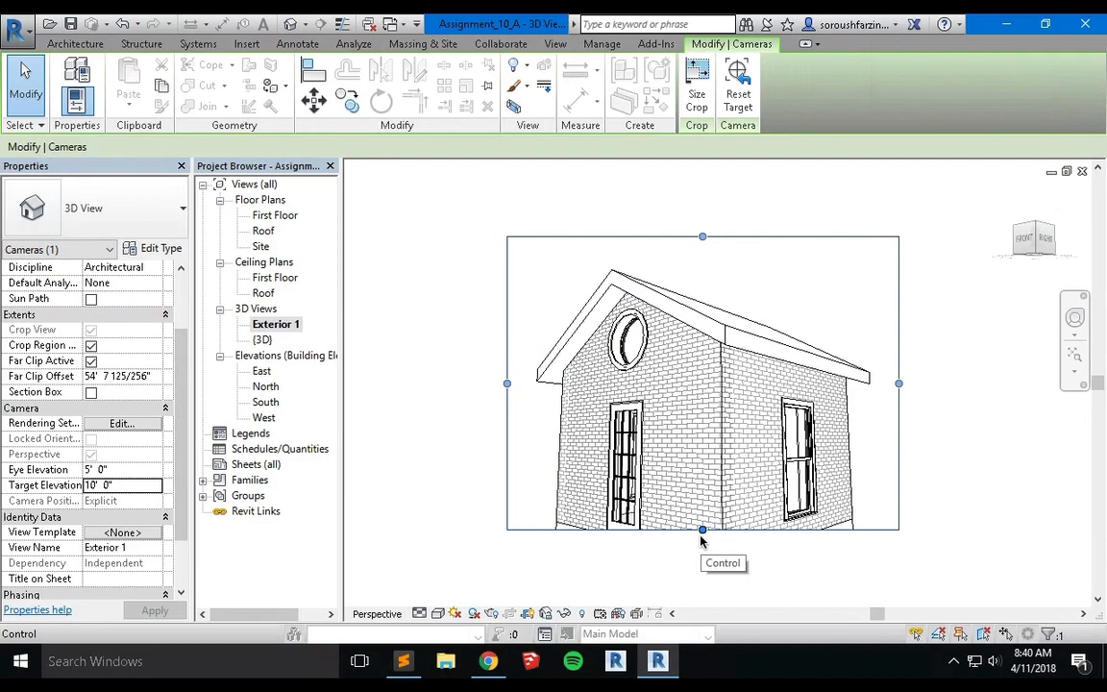
drag(702, 529, 705, 596)
mouse_move(899, 414)
mouse_down()
mouse_move(952, 395)
mouse_move(896, 420)
mouse_up()
click(949, 438)
click(896, 420)
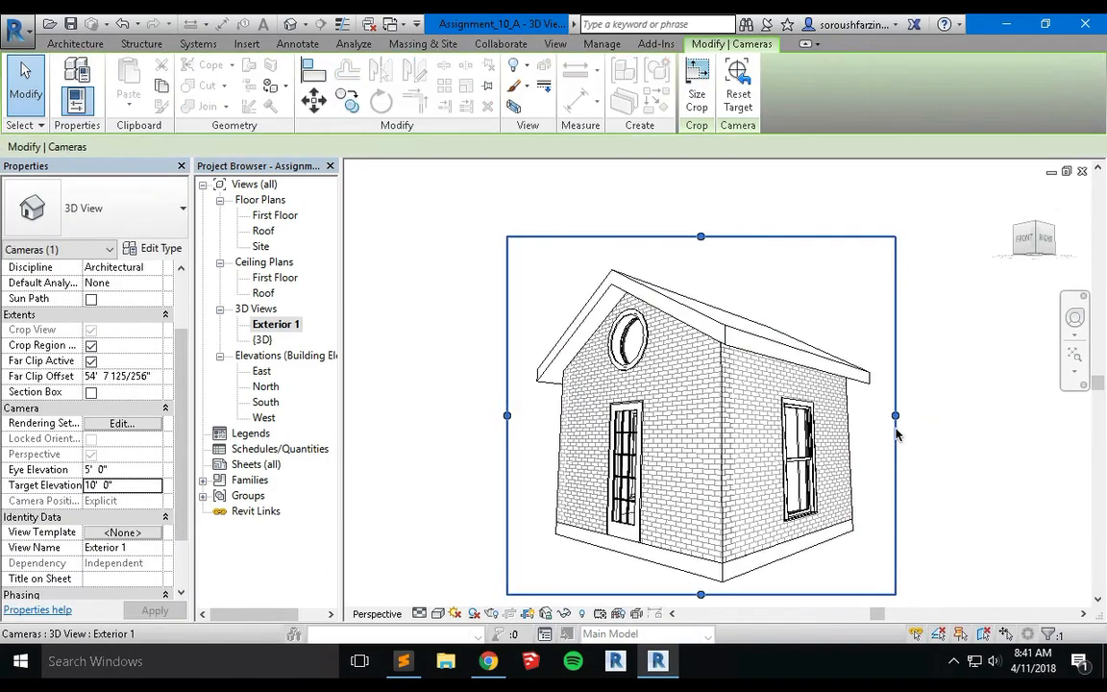
- Scale the camera view's crop region with locked proportions to a width of 4"
click(698, 96)
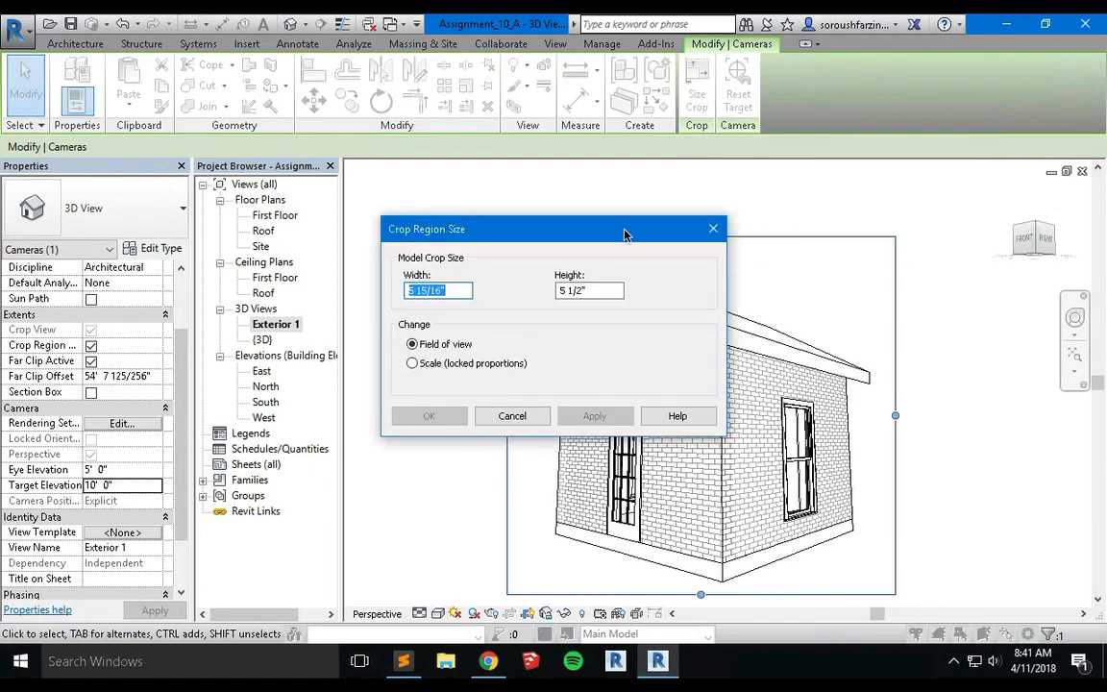
drag(580, 233, 336, 199)
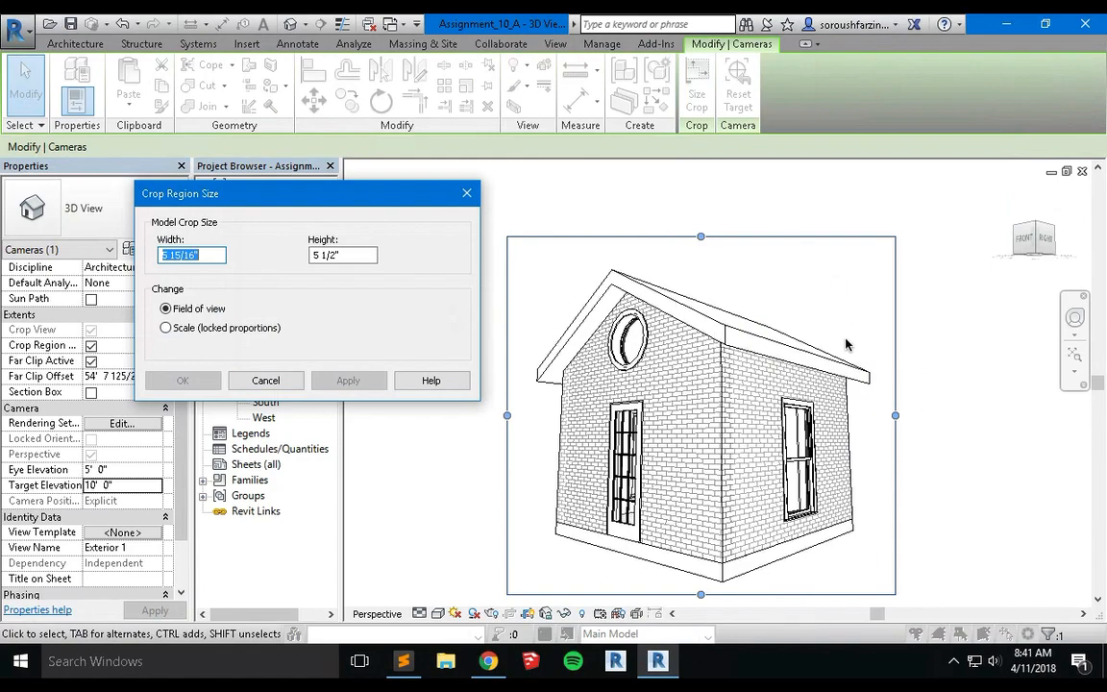
click(165, 329)
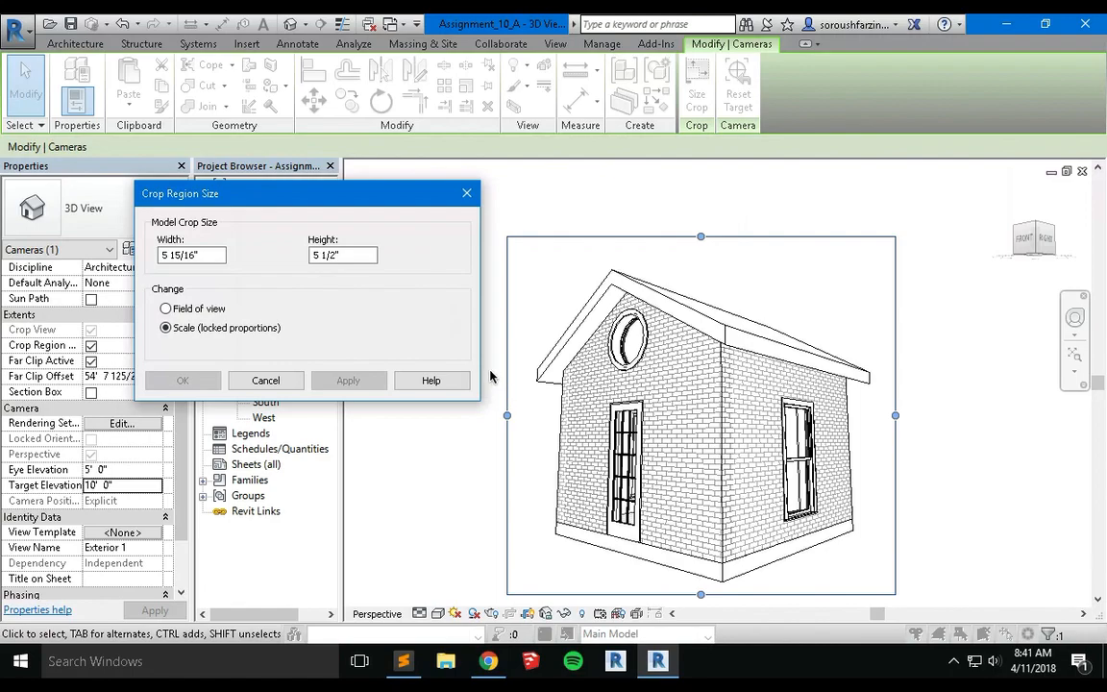
click(210, 254)
key(BackSpace)
key(BackSpace)
key(BackSpace)
key(BackSpace)
key(BackSpace)
key(BackSpace)
key(BackSpace)
key(BackSpace)
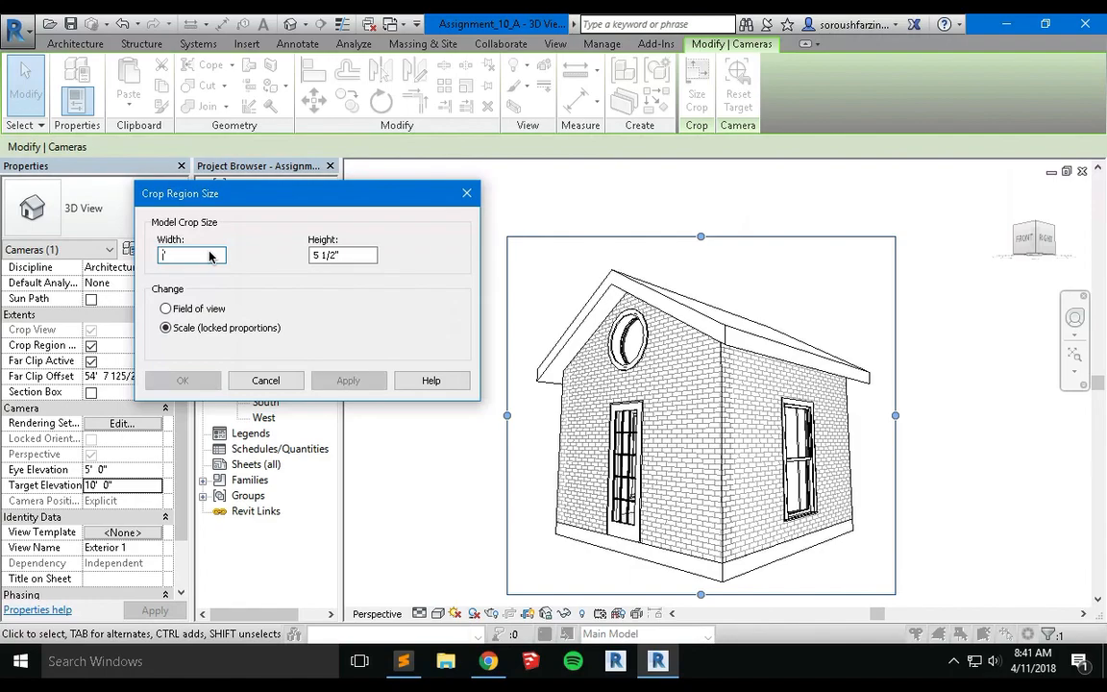
text(4)
click(335, 256)
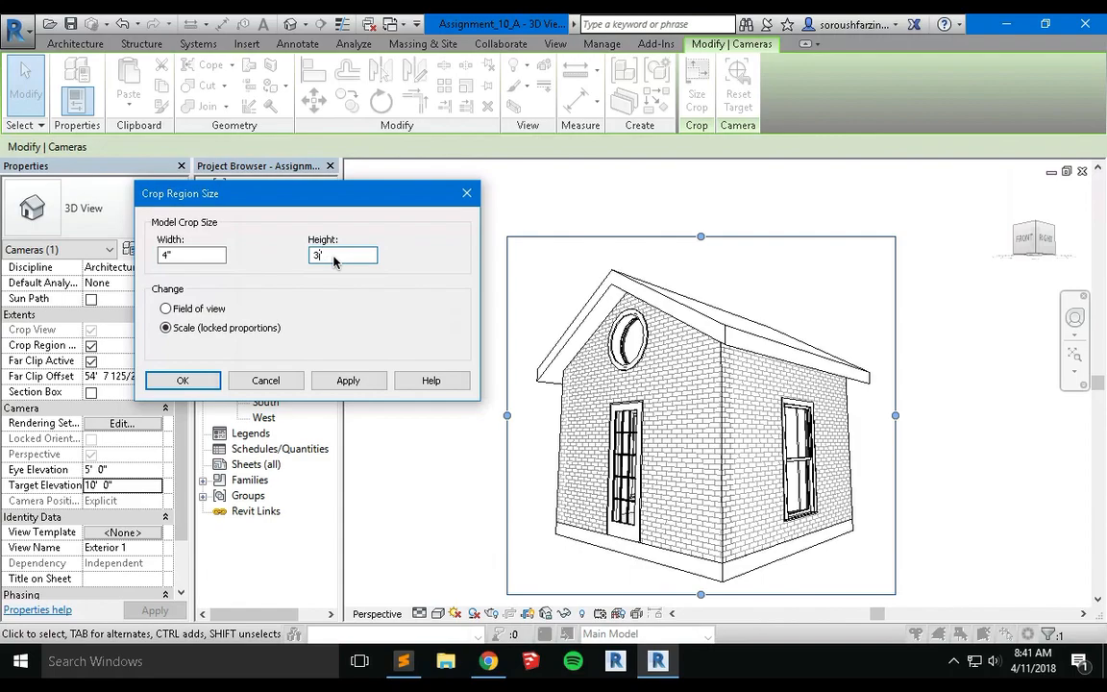
key(Return)
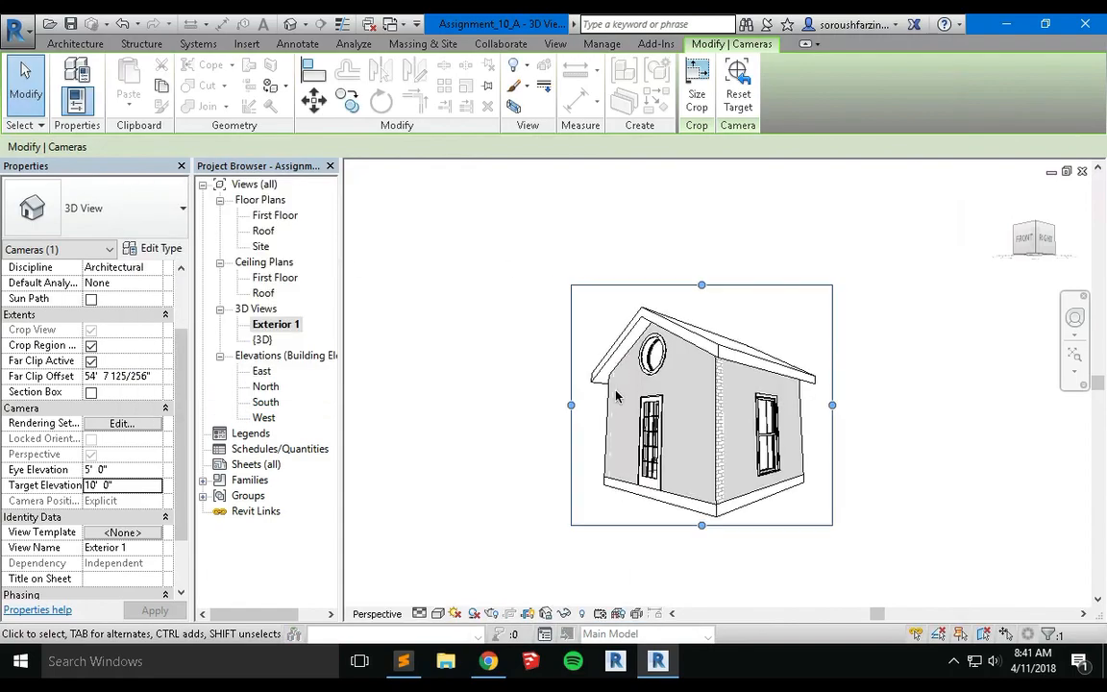
- Set the crop region's height to 3.5" by field of view, keeping the 4" width, and fit the view to the window
click(697, 85)
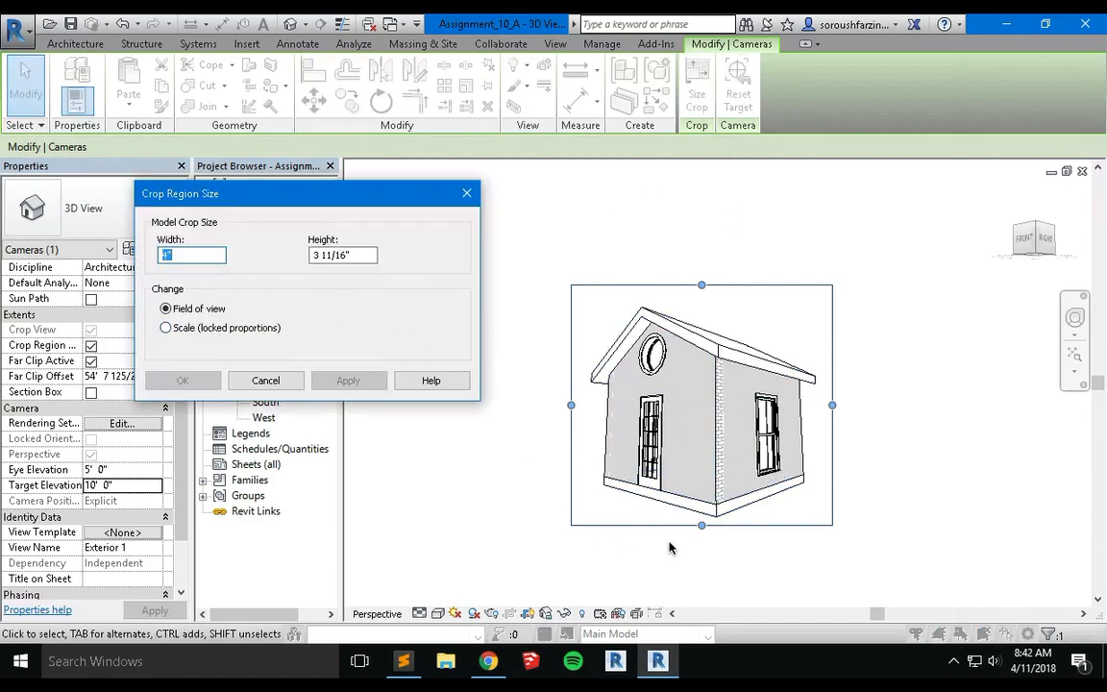
click(265, 381)
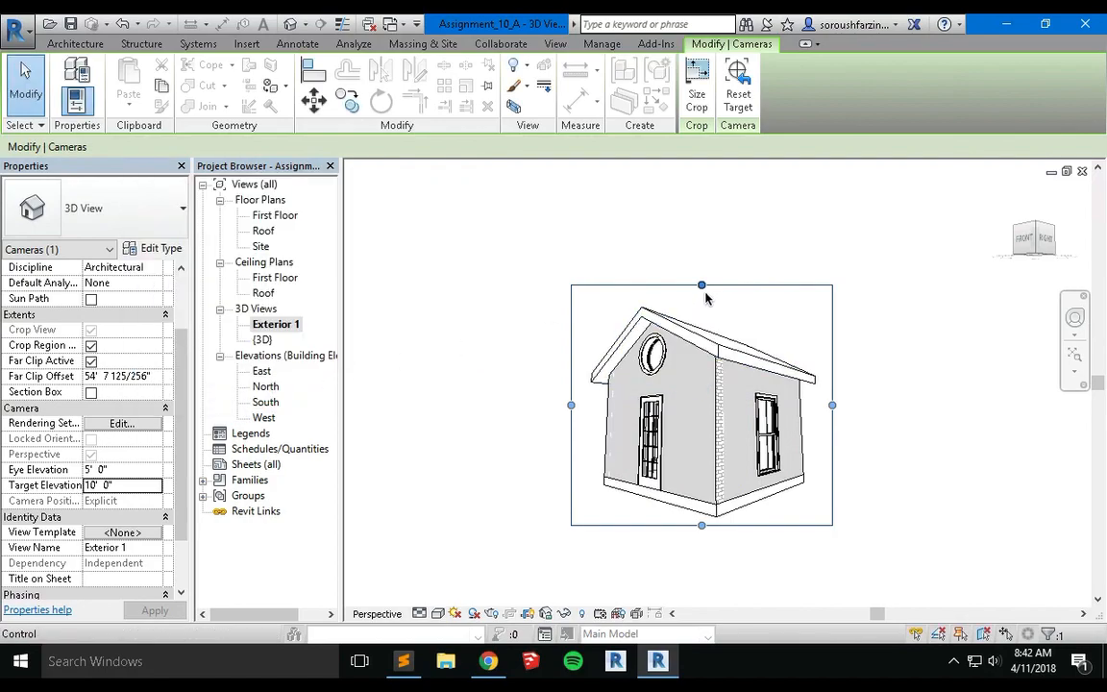
click(696, 86)
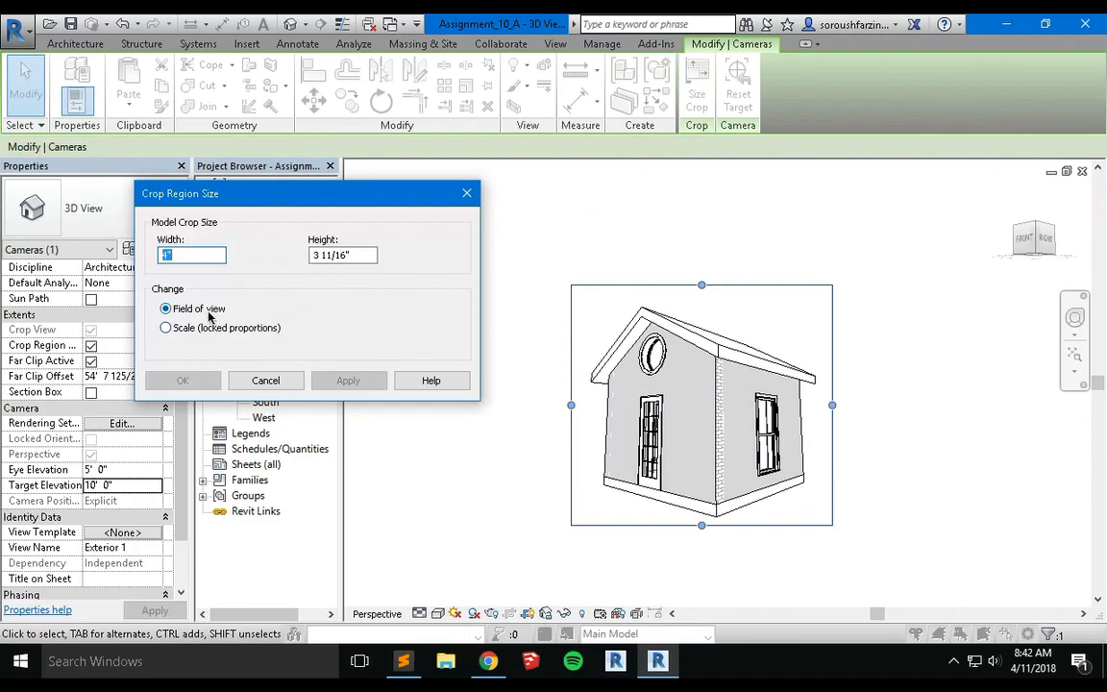
click(345, 258)
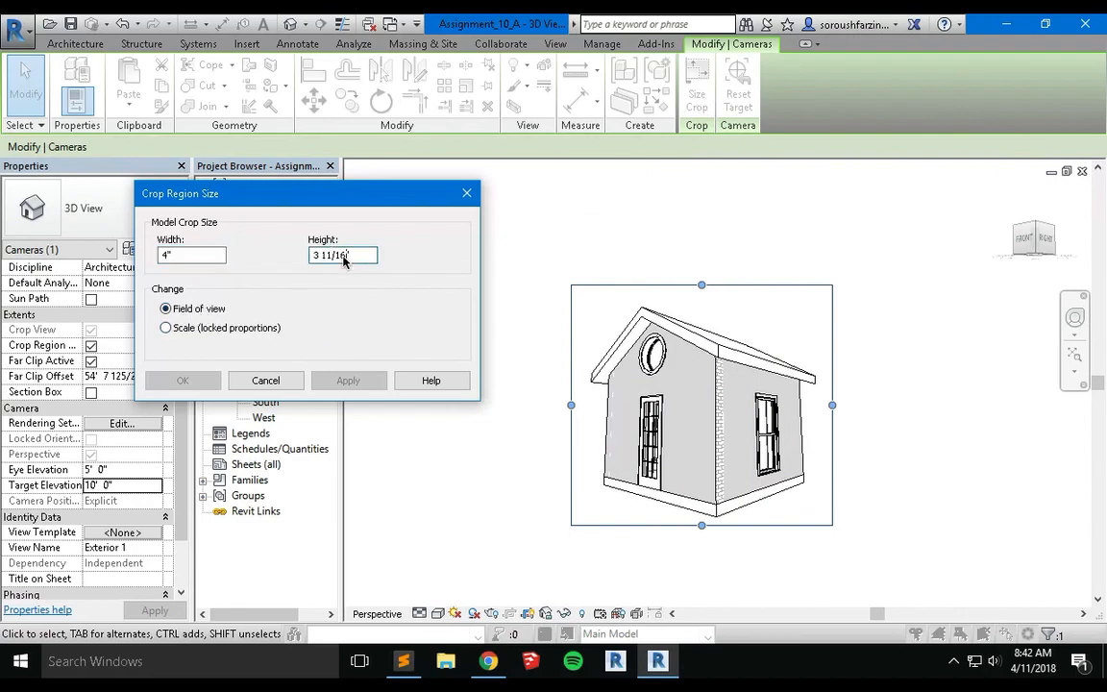
key(BackSpace)
key(BackSpace)
key(BackSpace)
key(BackSpace)
key(BackSpace)
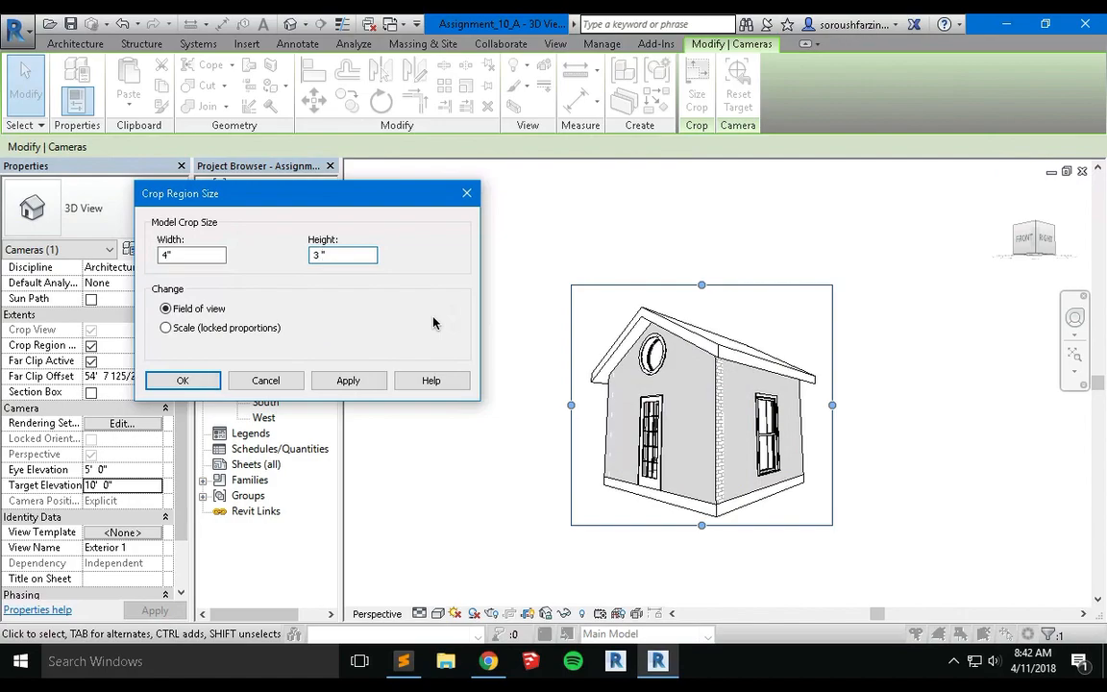
text(.5)
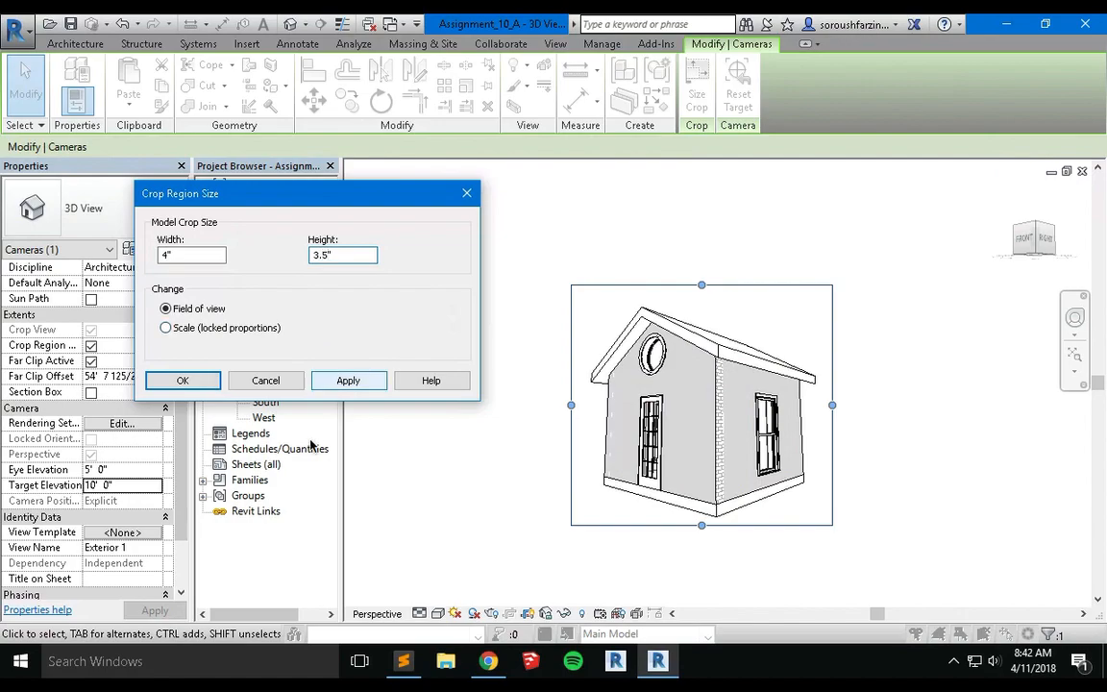
click(348, 380)
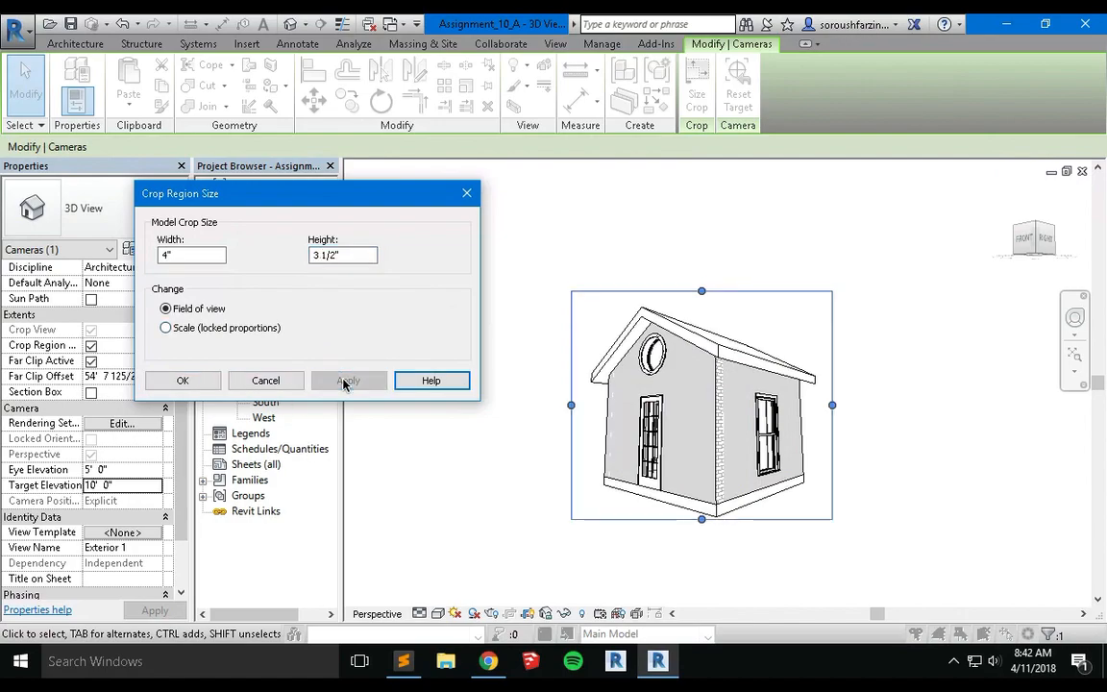
click(183, 380)
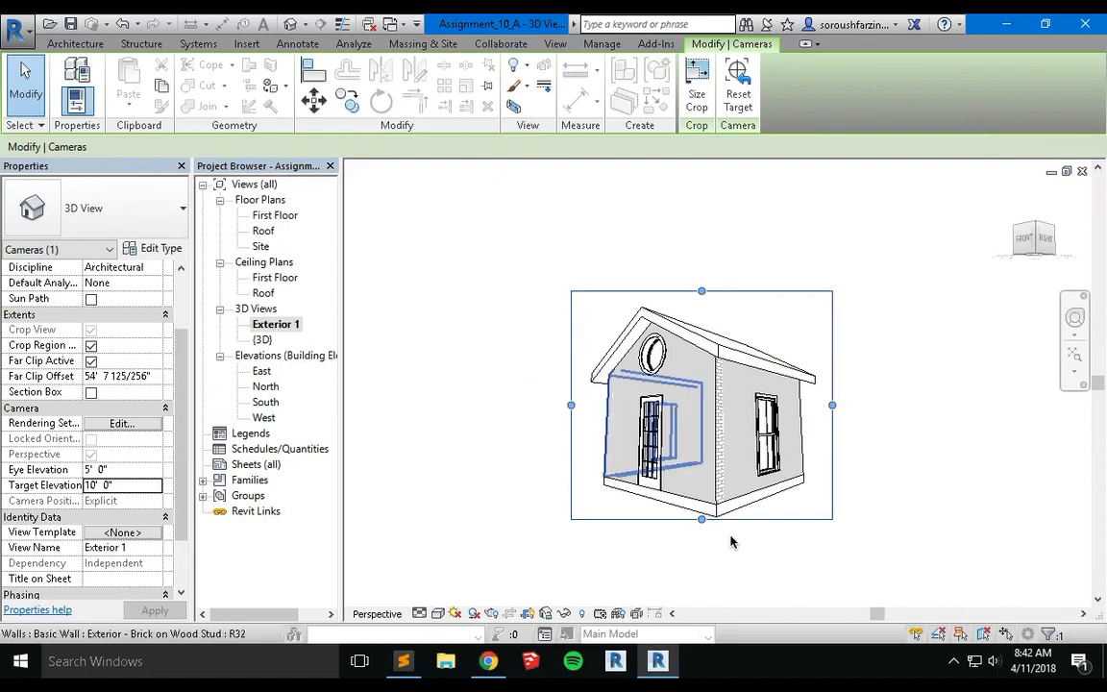
click(1075, 353)
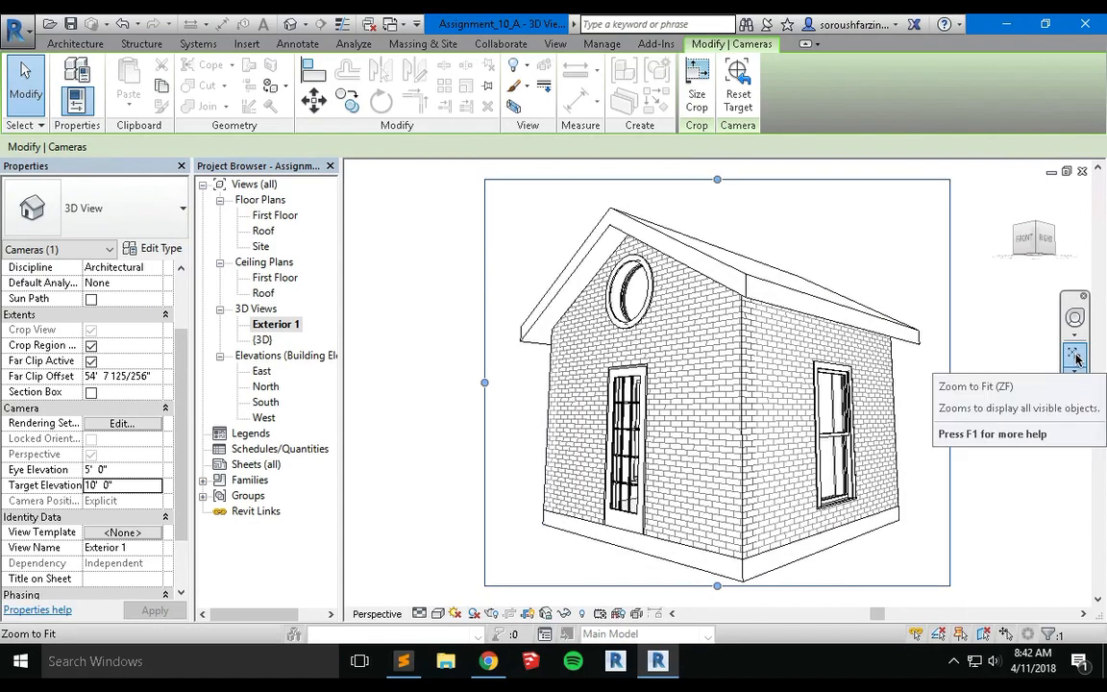
click(999, 456)
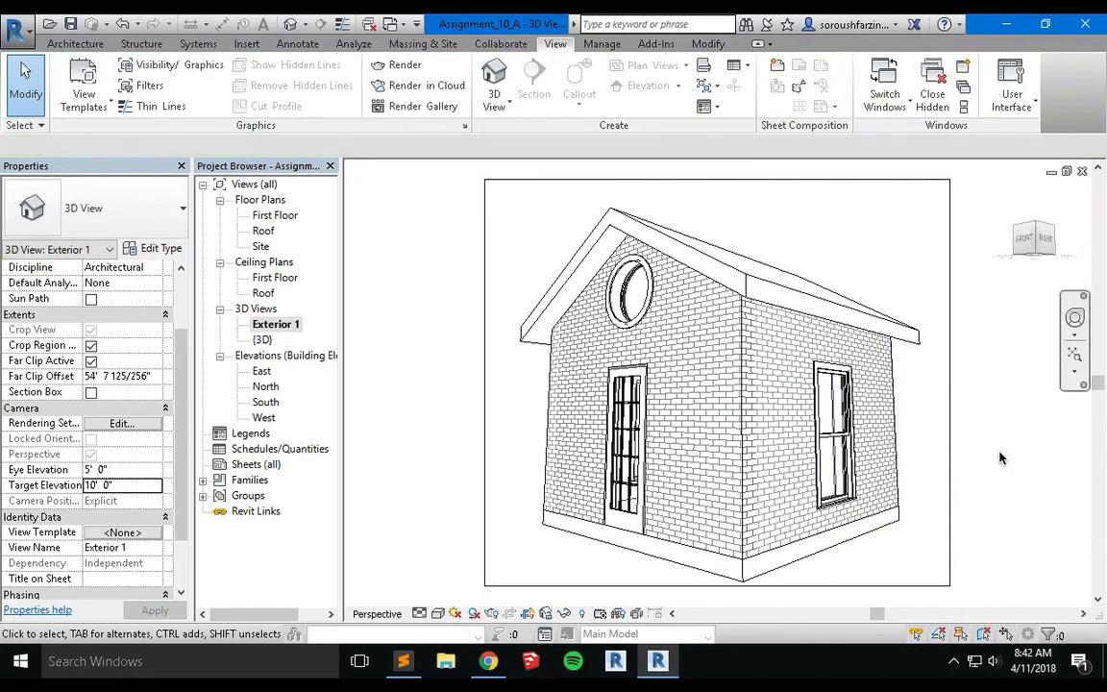